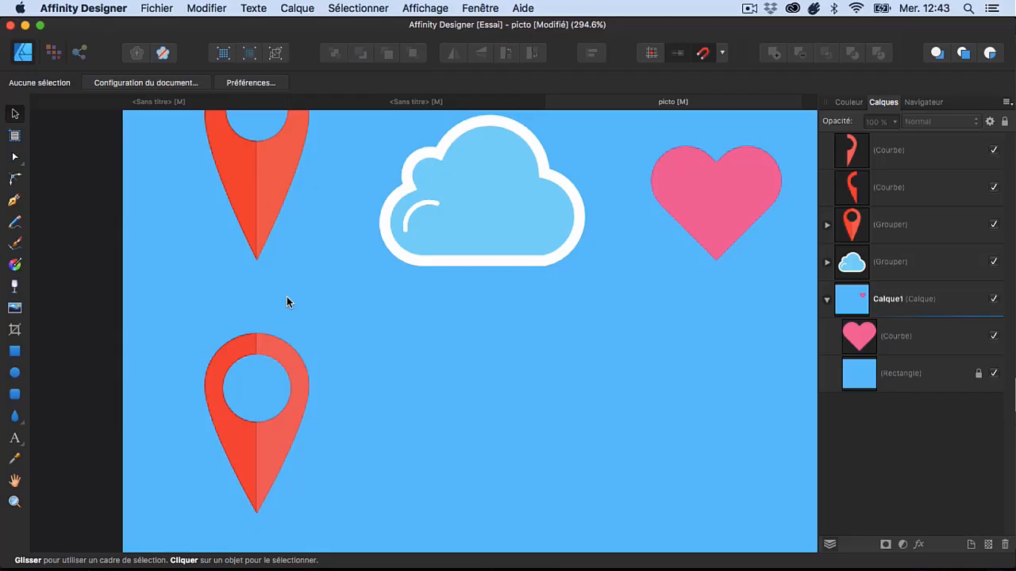
- Draw a rectangle about 78 × 41 px beneath the existing white-outlined cloud, beside the lower map pin
scroll(286, 297, "up", 4)
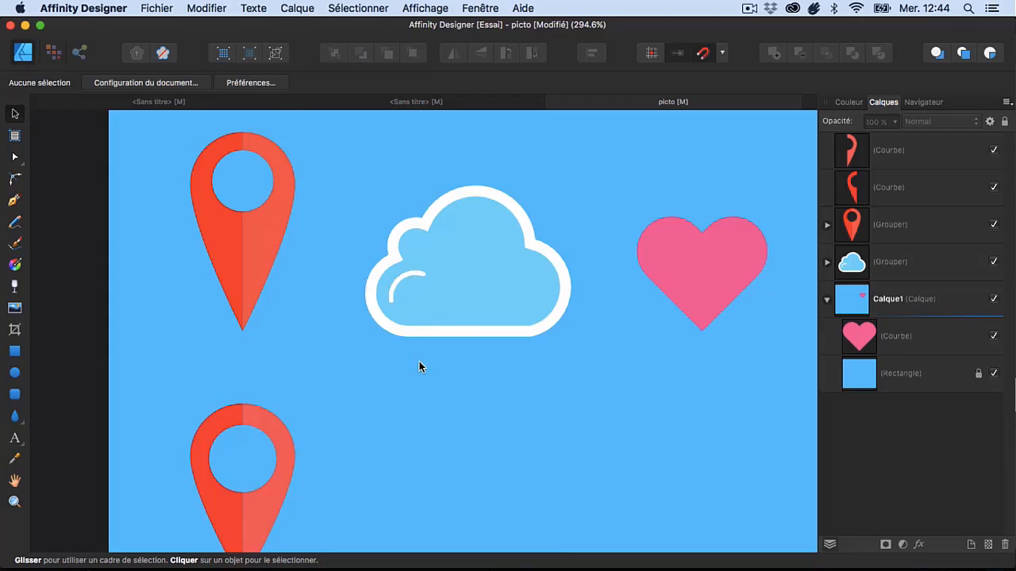
scroll(419, 361, "down", 5)
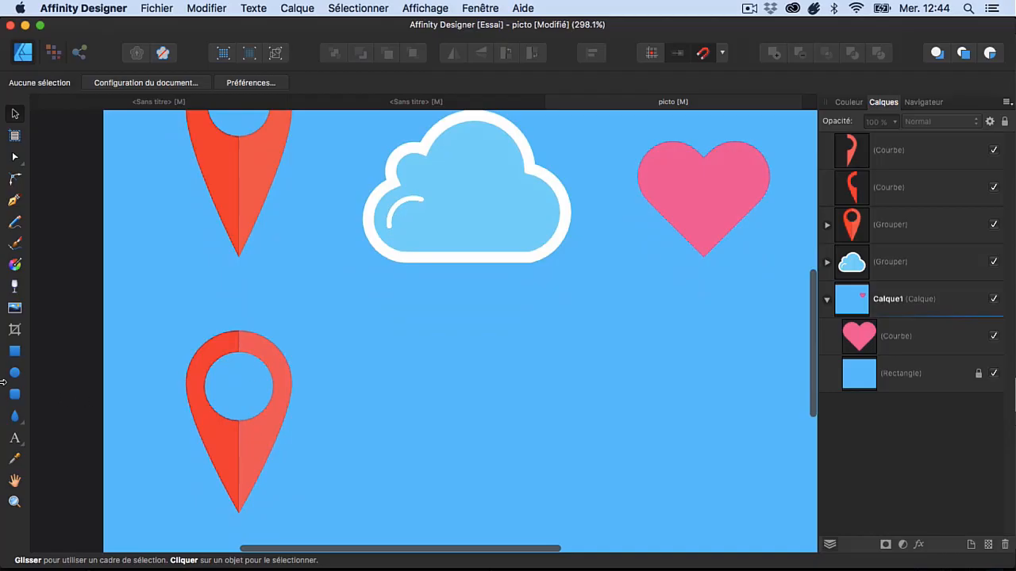
left_click(14, 352)
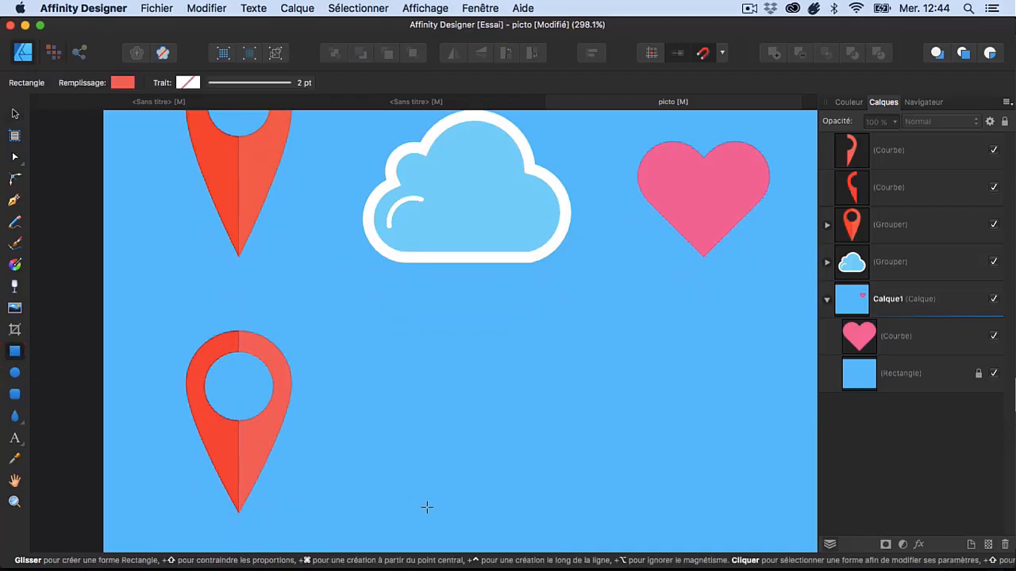
left_click_drag(410, 513, 583, 422)
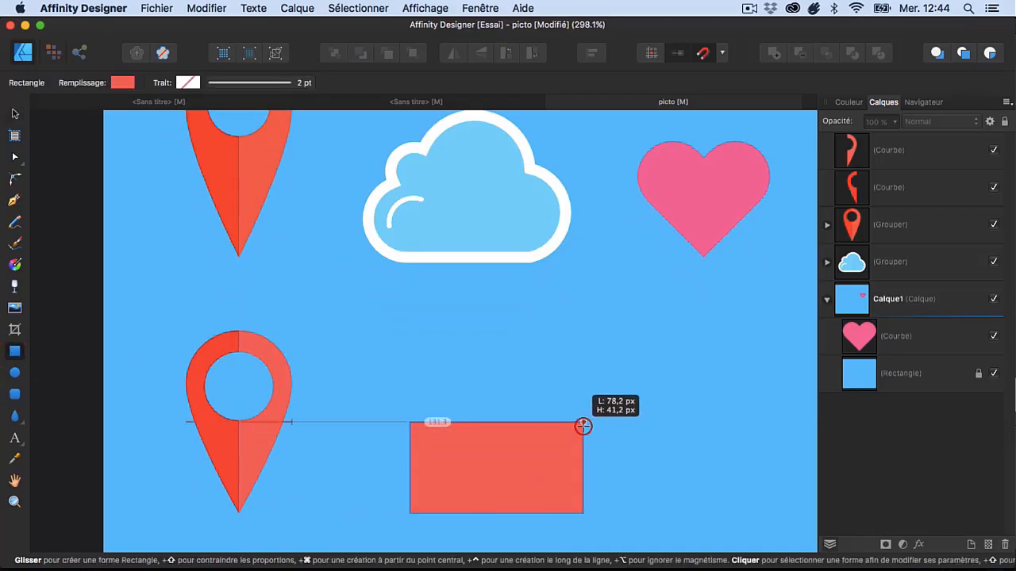
- Draw a circle nearly as tall as the rectangle and centre it on the rectangle's left edge, with their bottoms flush
left_click(16, 376)
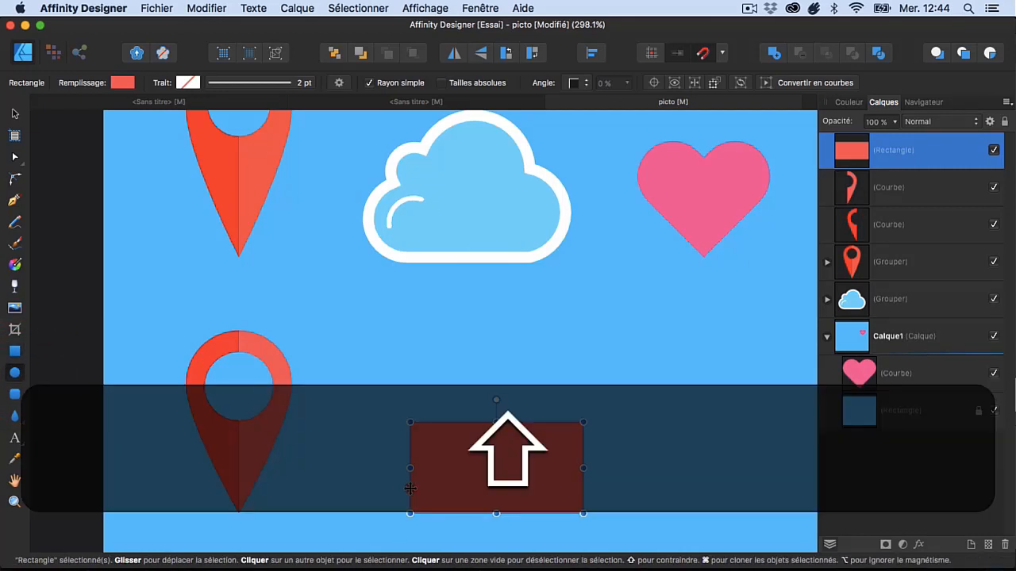
mouse_move(410, 488)
left_mouse_down()
mouse_move(371, 458)
mouse_move(410, 494)
left_mouse_up()
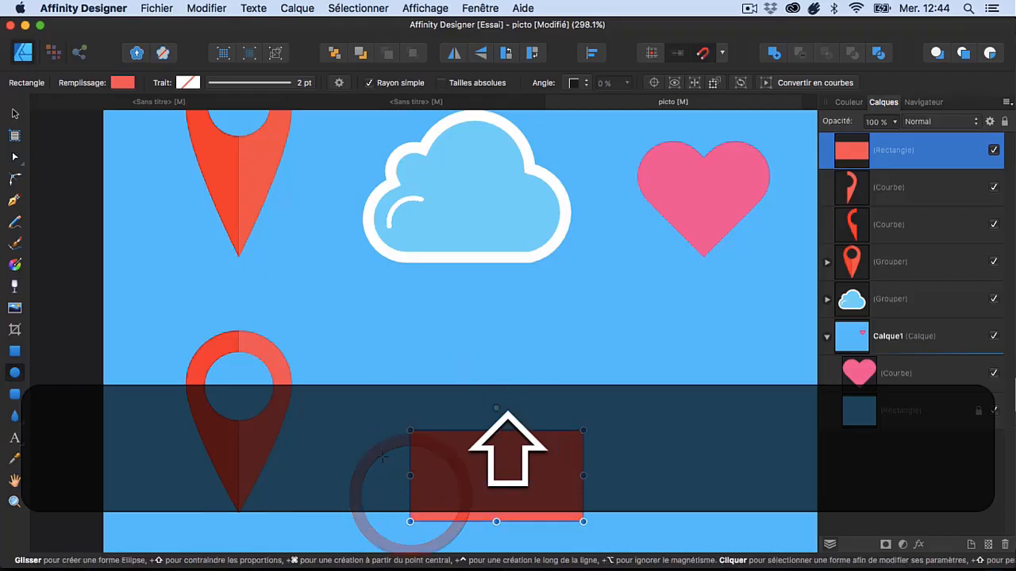
mouse_move(381, 459)
left_mouse_down()
mouse_move(465, 540)
mouse_move(459, 526)
mouse_move(495, 401)
mouse_move(465, 369)
mouse_move(389, 363)
mouse_move(376, 308)
mouse_move(344, 291)
mouse_move(390, 267)
mouse_move(384, 278)
left_mouse_up()
scroll(383, 278, "up", 5)
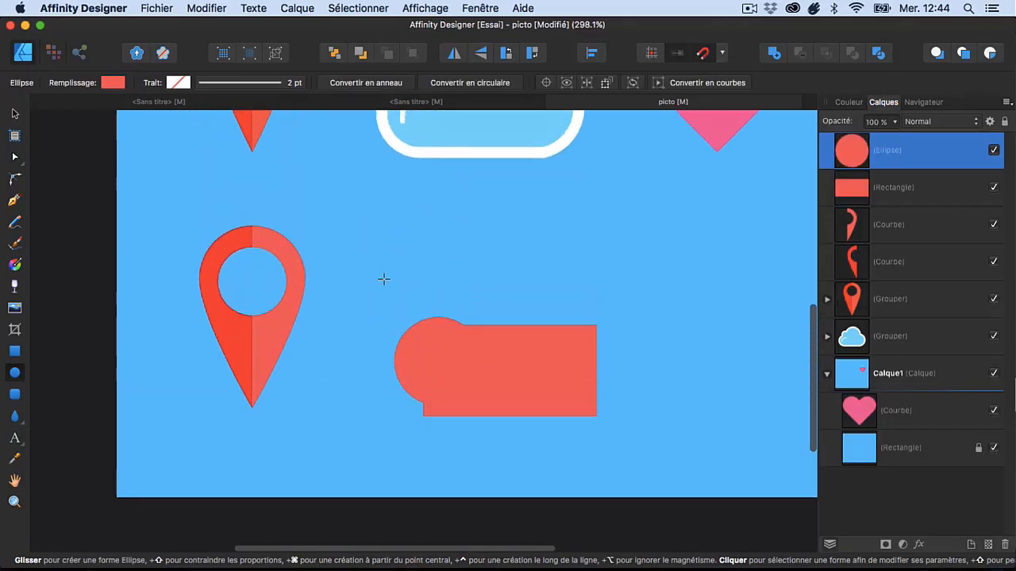
key("v")
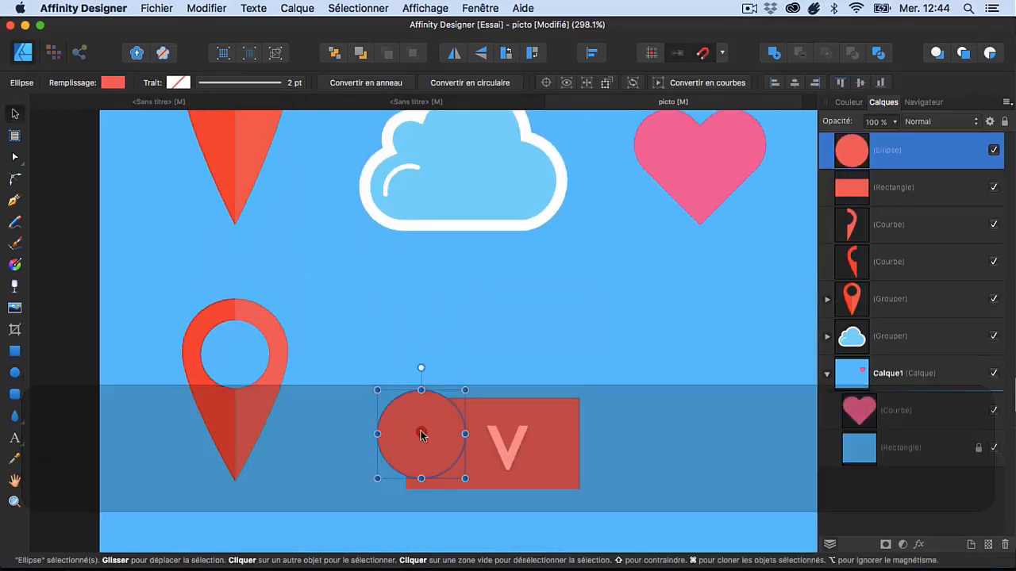
left_click_drag(424, 434, 412, 445)
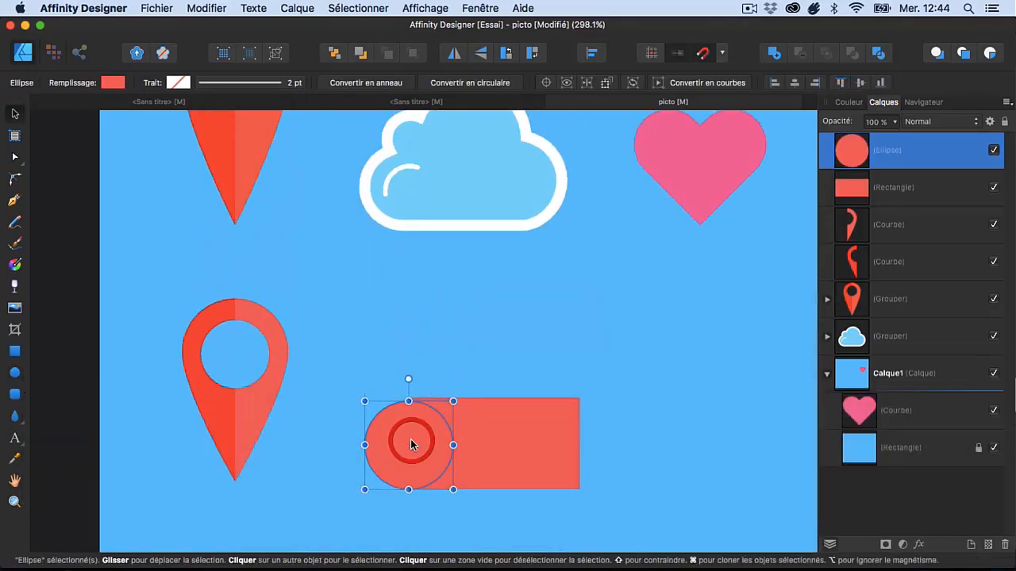
left_click(317, 449)
scroll(372, 416, "up", 2)
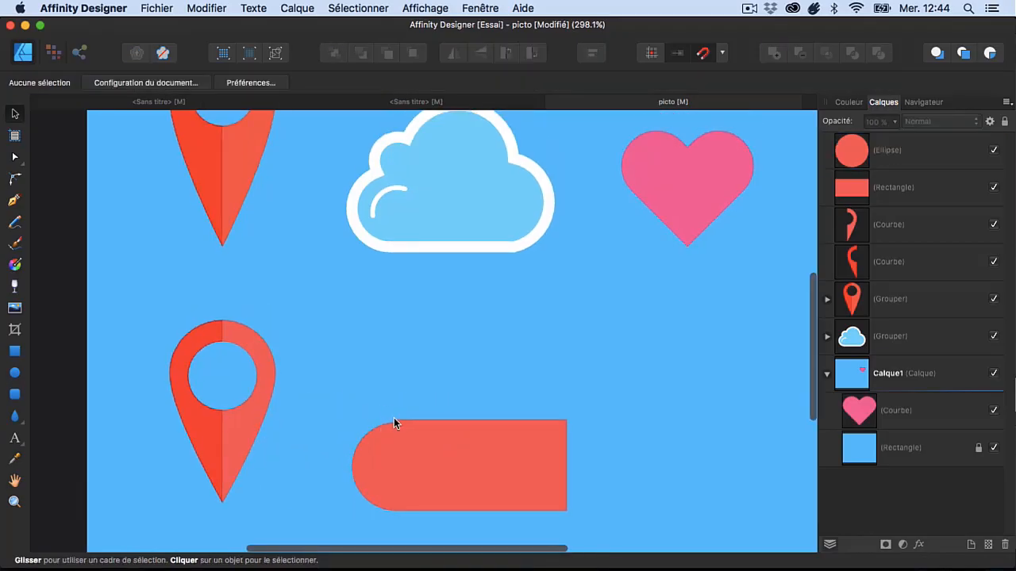
- Add a smaller circle above the left circle, overlapping the rectangle's upper-left corner, to form the cloud's small bump
left_click(14, 377)
left_click_drag(392, 447, 425, 389)
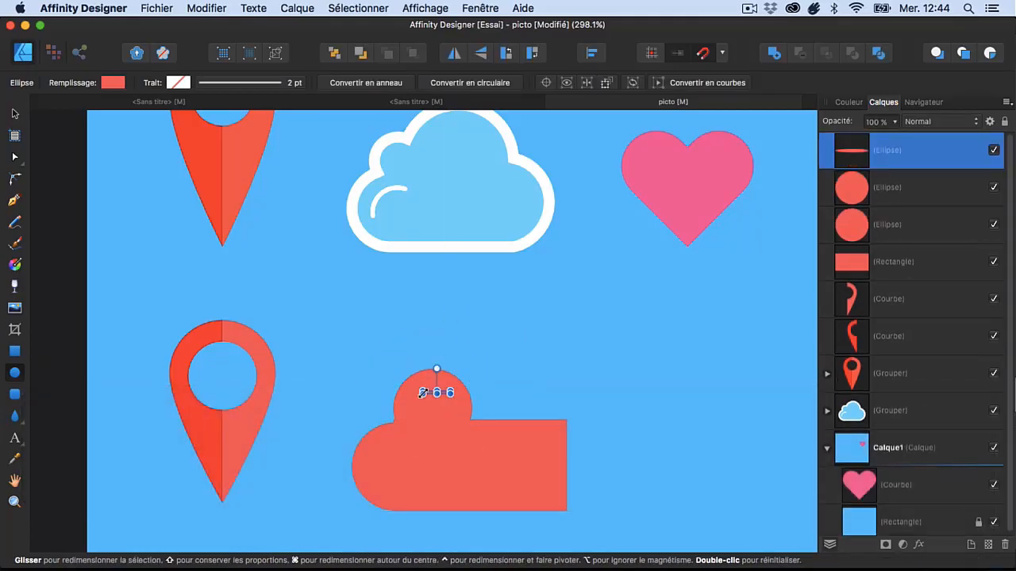
key("super+z")
key("v")
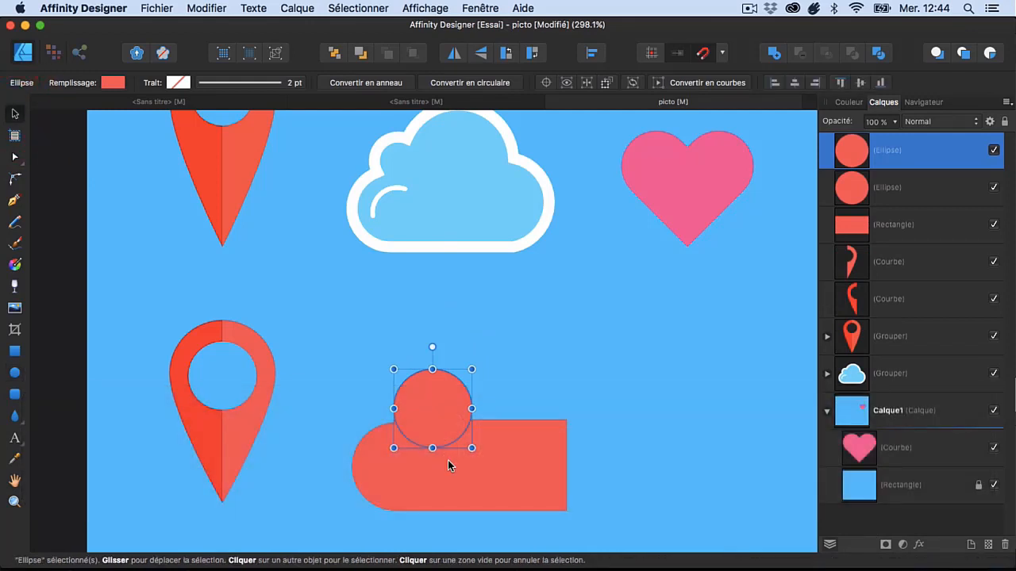
left_click_drag(471, 369, 425, 408)
- Duplicate the small circle and enlarge the copy as the cloud's top bump, and place a copy of that at the rectangle's lower-right end
key("super+v")
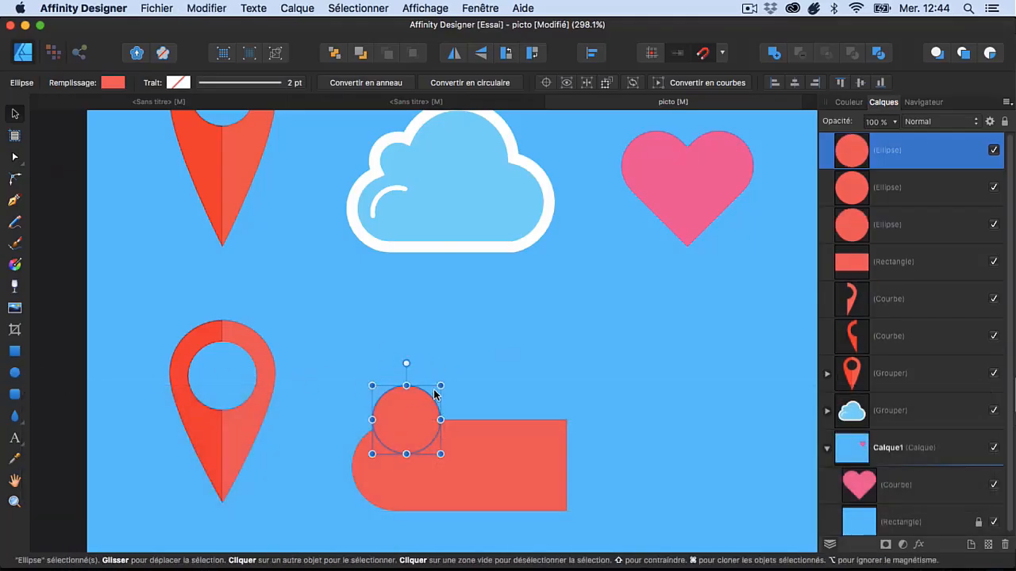
left_click_drag(440, 386, 460, 409)
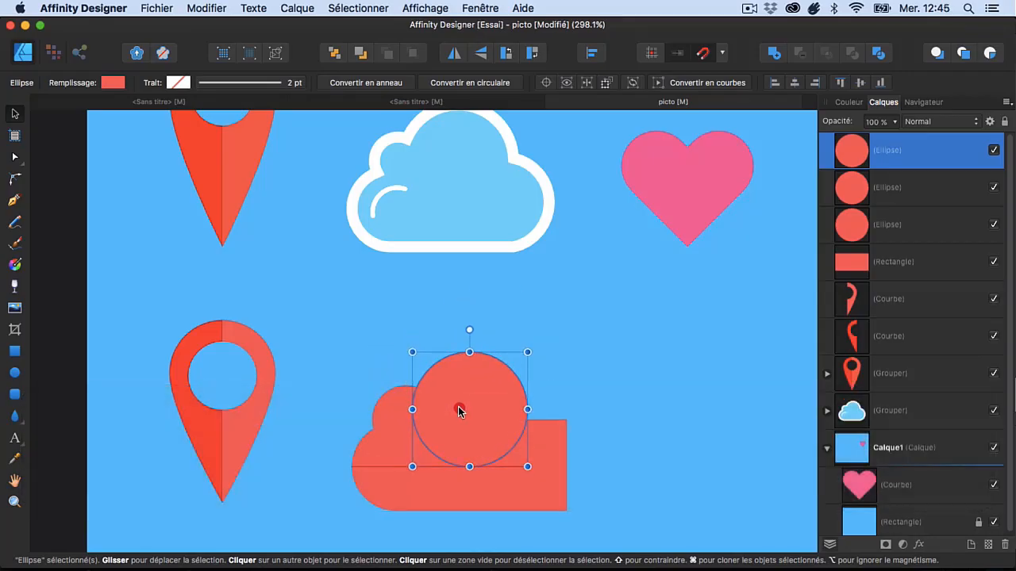
key("alt")
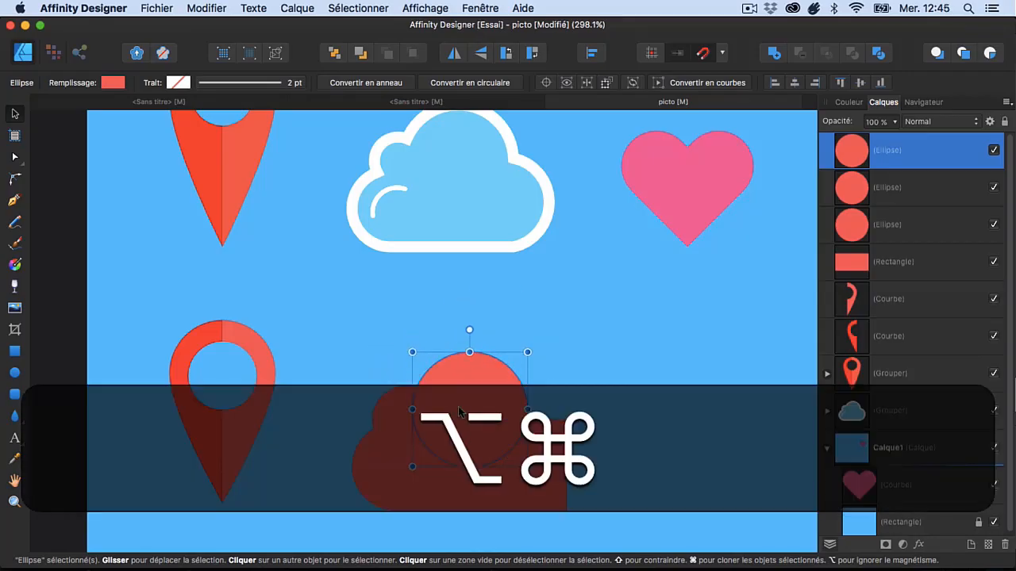
key("super+v")
left_click_drag(478, 406, 536, 449)
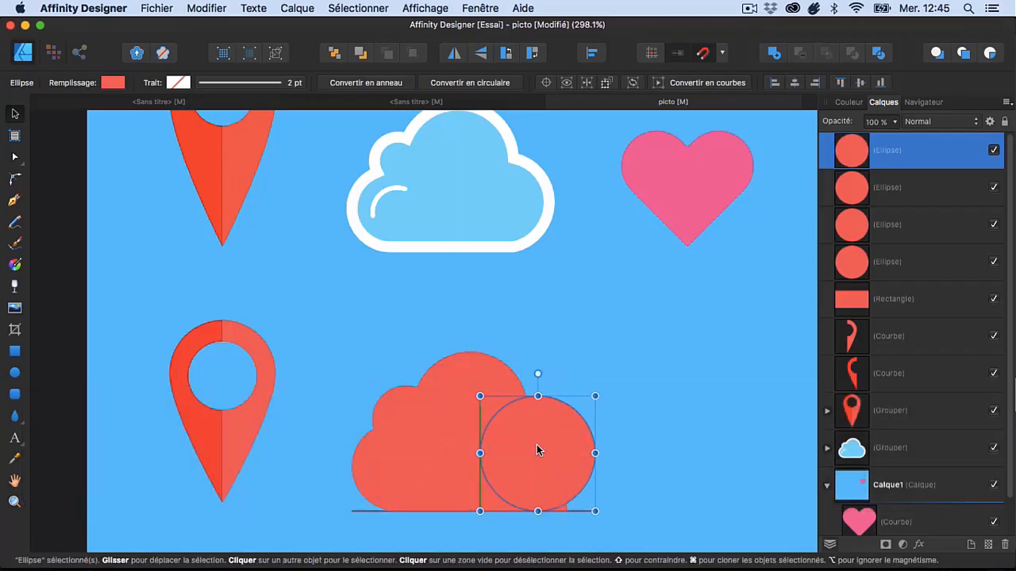
- Shorten the rectangle from its right edge so its corner is hidden behind the right-hand circle
left_click(547, 509)
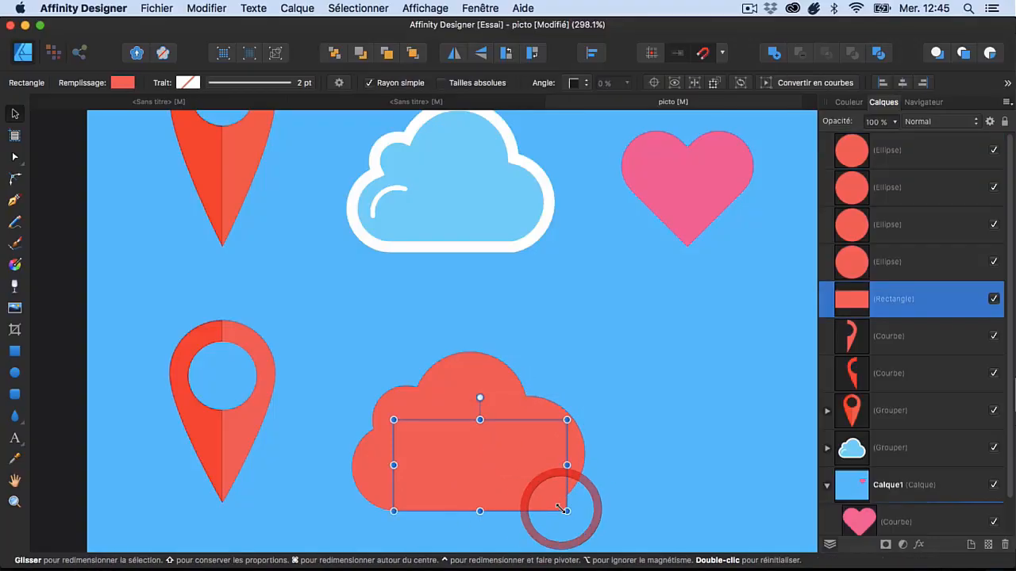
left_click_drag(564, 465, 538, 466)
left_click(627, 488)
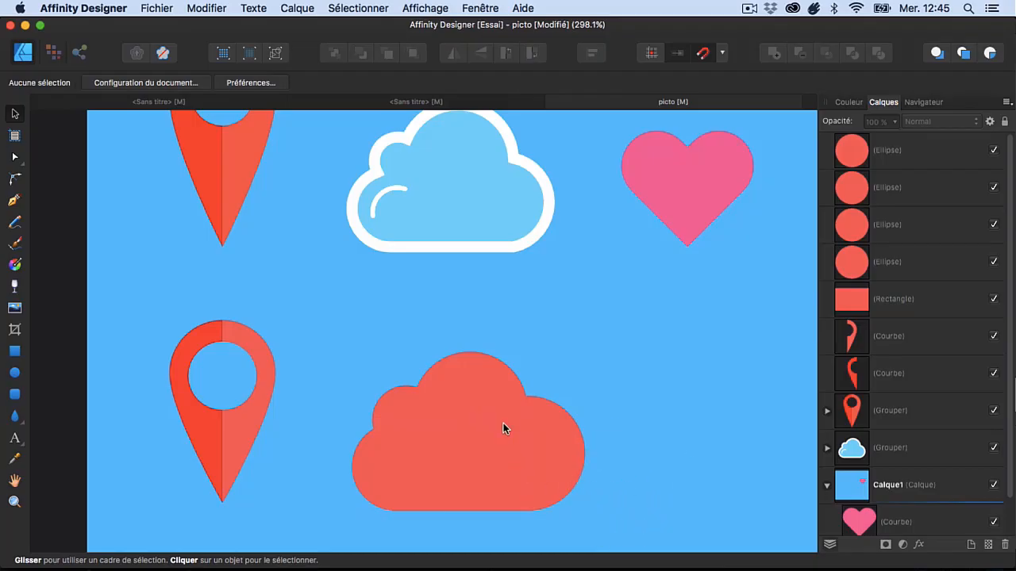
- Select the rectangle and all four circles of the new cloud and fill them with blue
left_click(472, 389)
left_click(396, 411)
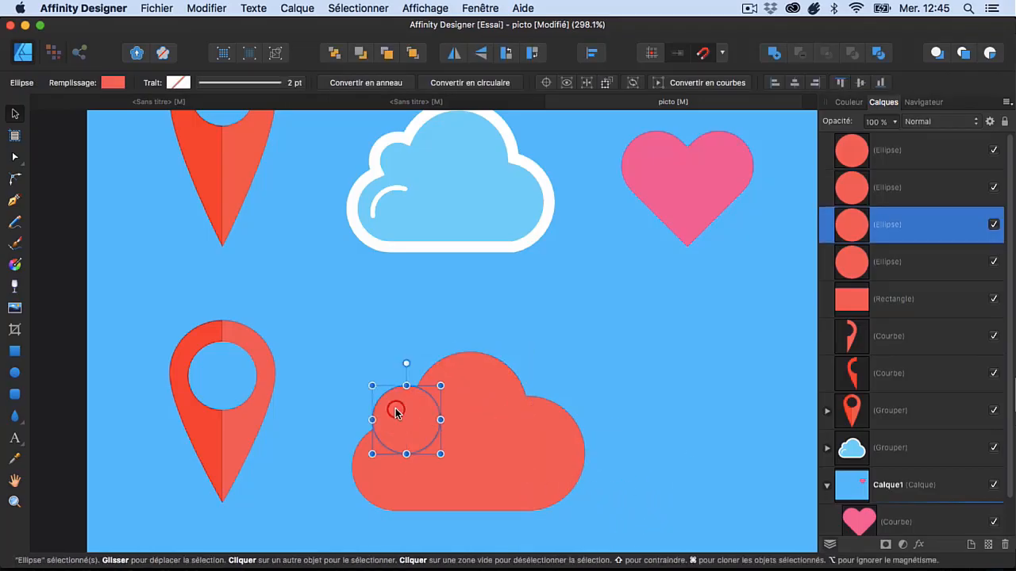
left_click(379, 474)
left_click(562, 461)
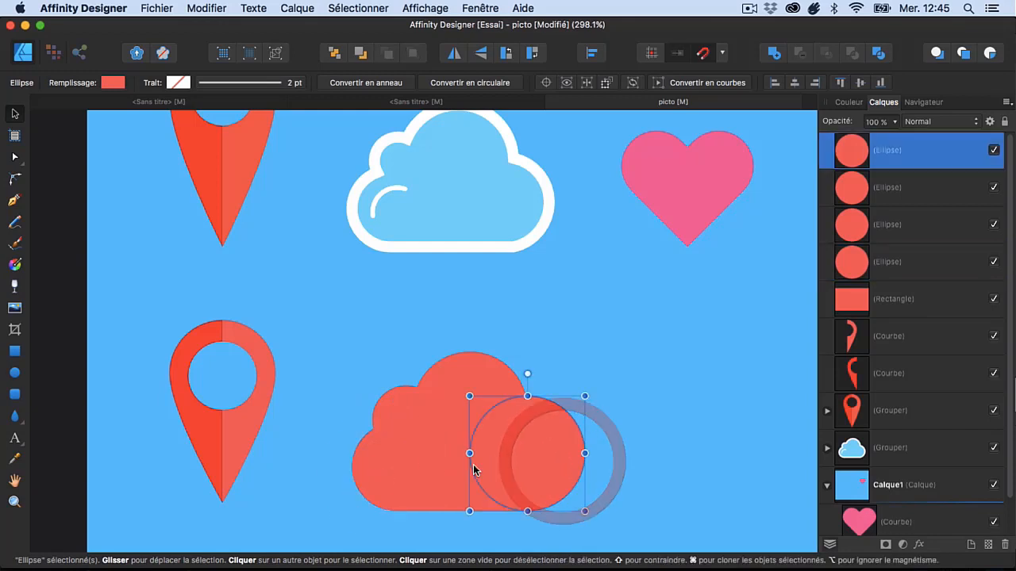
left_click(449, 471)
key("shift")
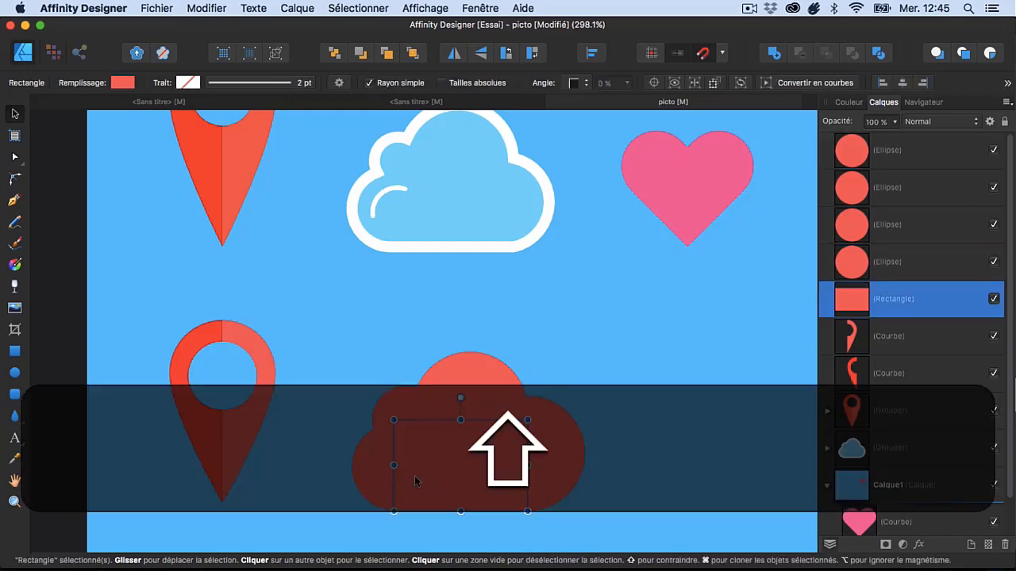
left_click(382, 476, "shift")
left_click(403, 406, "shift")
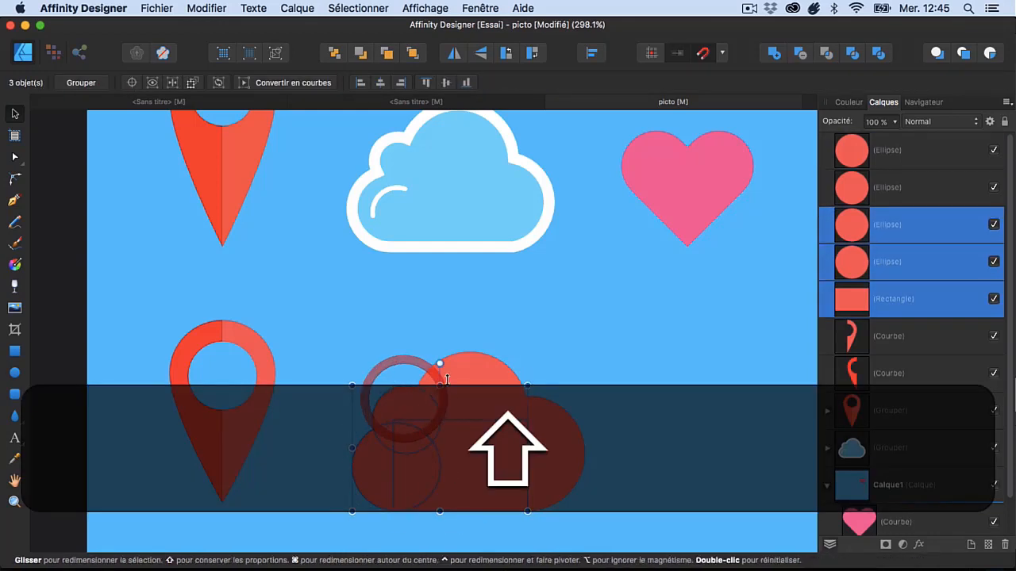
left_click(474, 371, "shift")
left_click(562, 437, "shift")
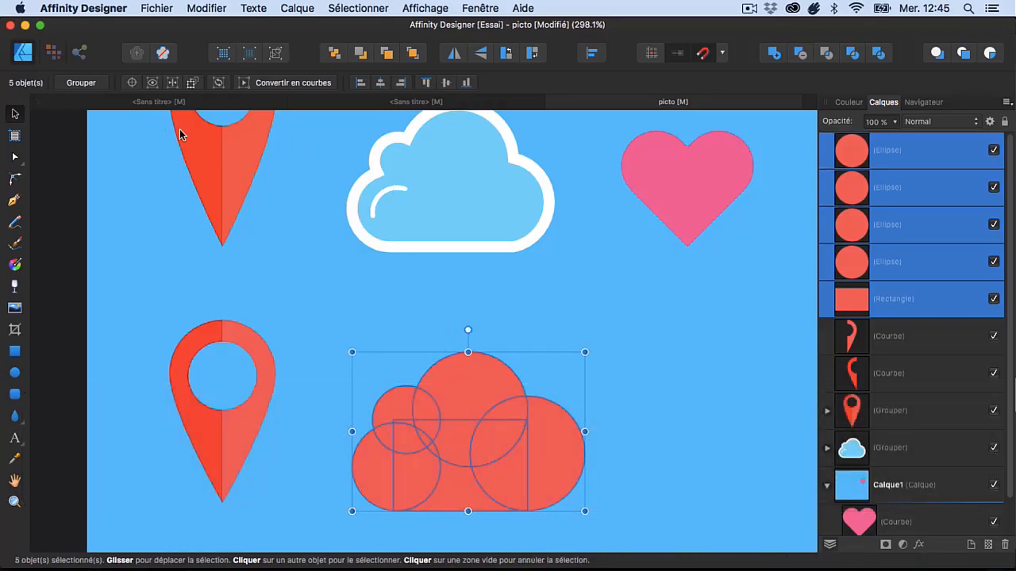
left_click(849, 103)
mouse_move(882, 144)
left_mouse_down()
mouse_move(894, 140)
mouse_move(881, 156)
left_mouse_up()
left_click(833, 123)
left_click_drag(934, 184, 958, 168)
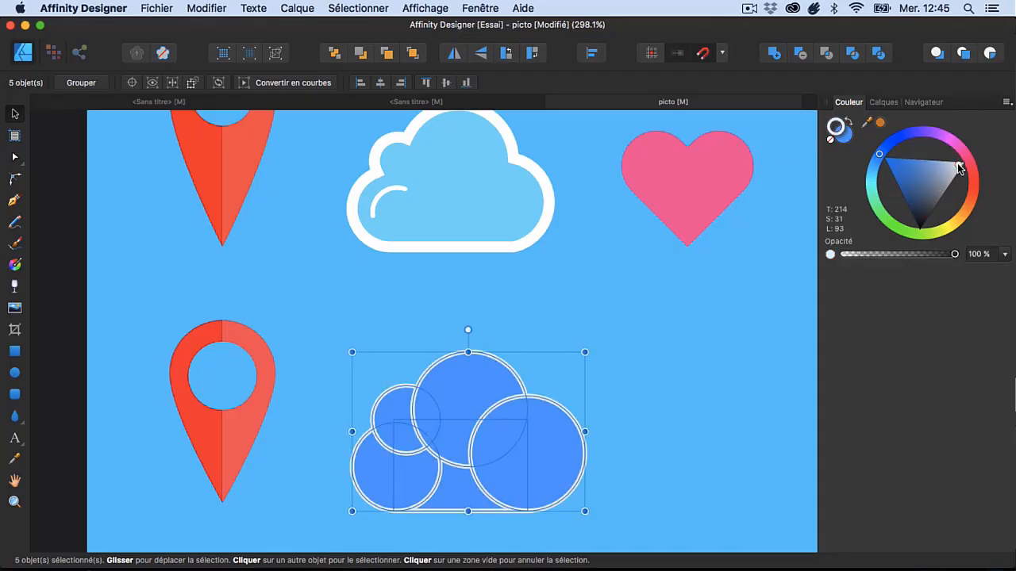
key("super+z")
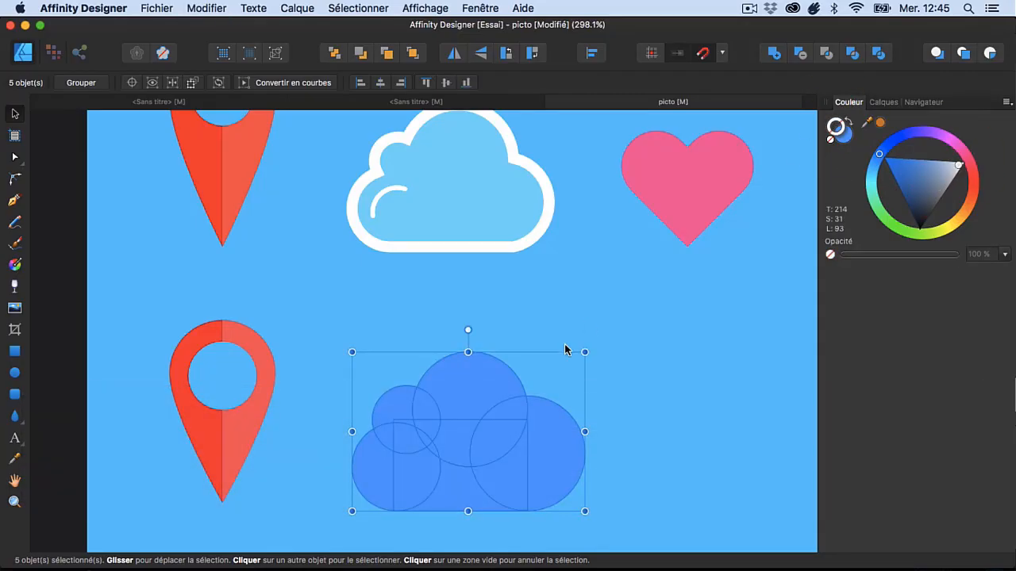
left_click(721, 373)
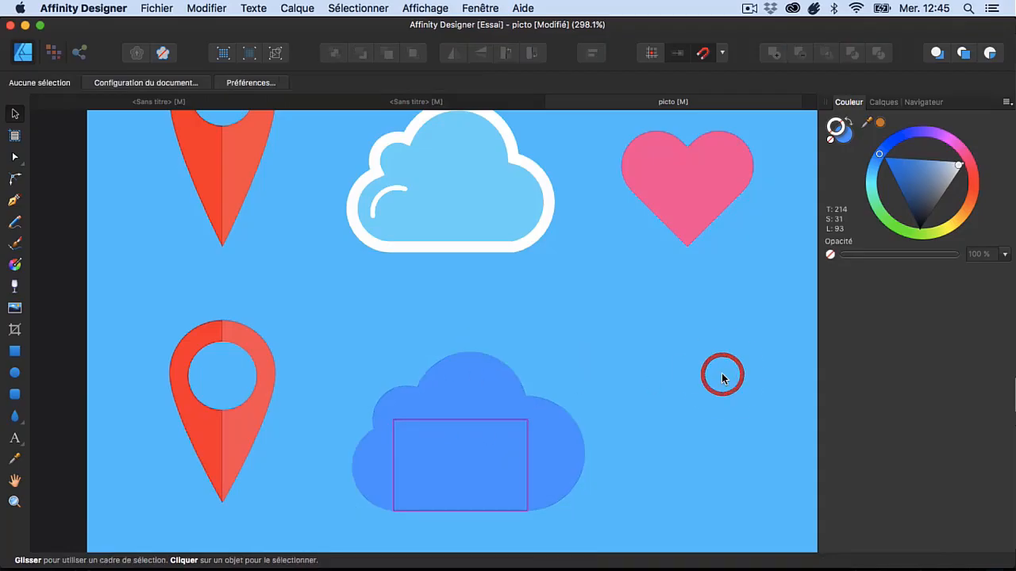
- Give the cloud's four circles and rectangle an off-white stroke (saturation 0, lightness 94) and merge them with the Add operation
left_click(572, 441)
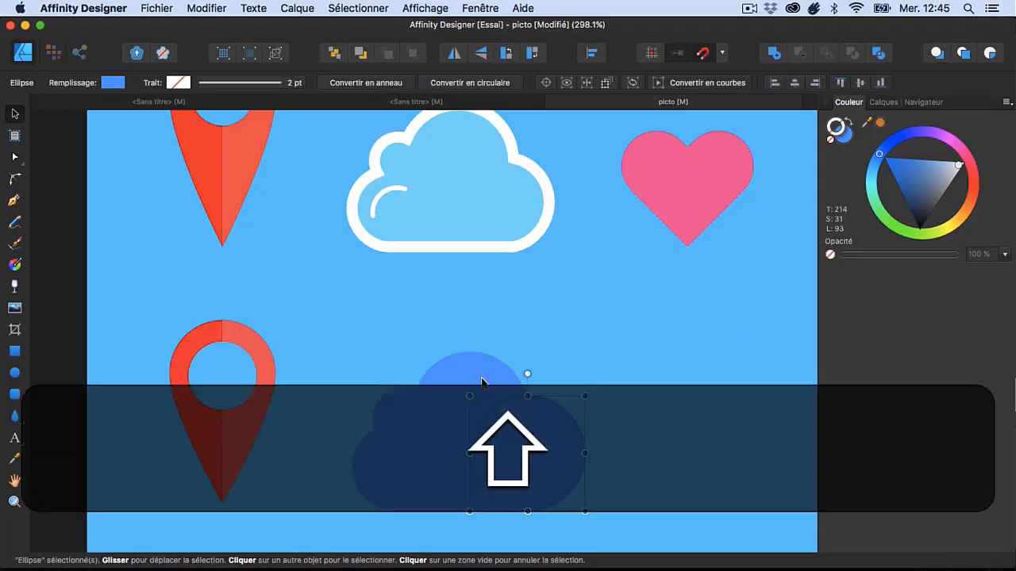
left_click(476, 374, "shift")
left_click(395, 411, "shift")
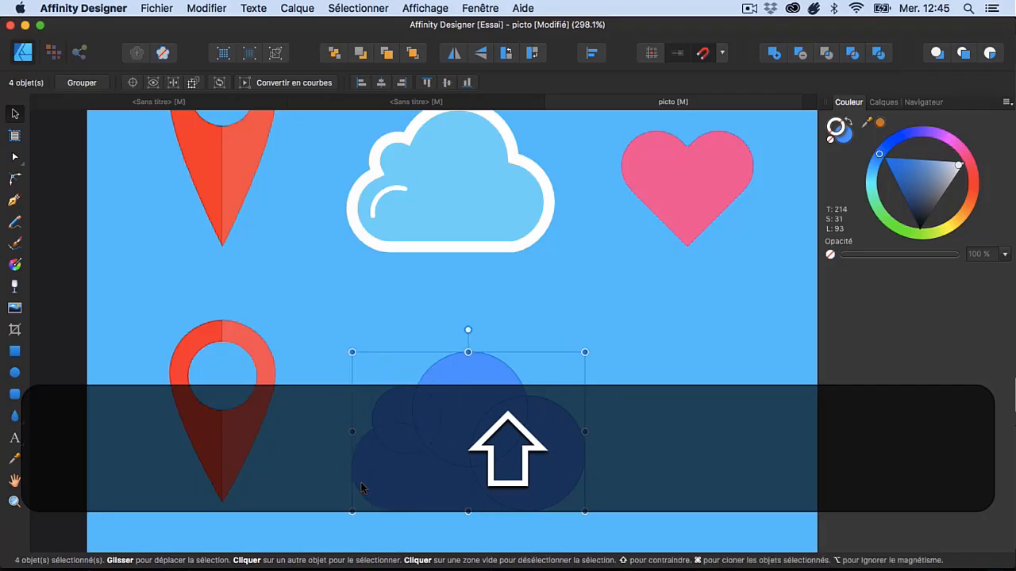
left_click(362, 486, "shift")
left_click(450, 492, "shift")
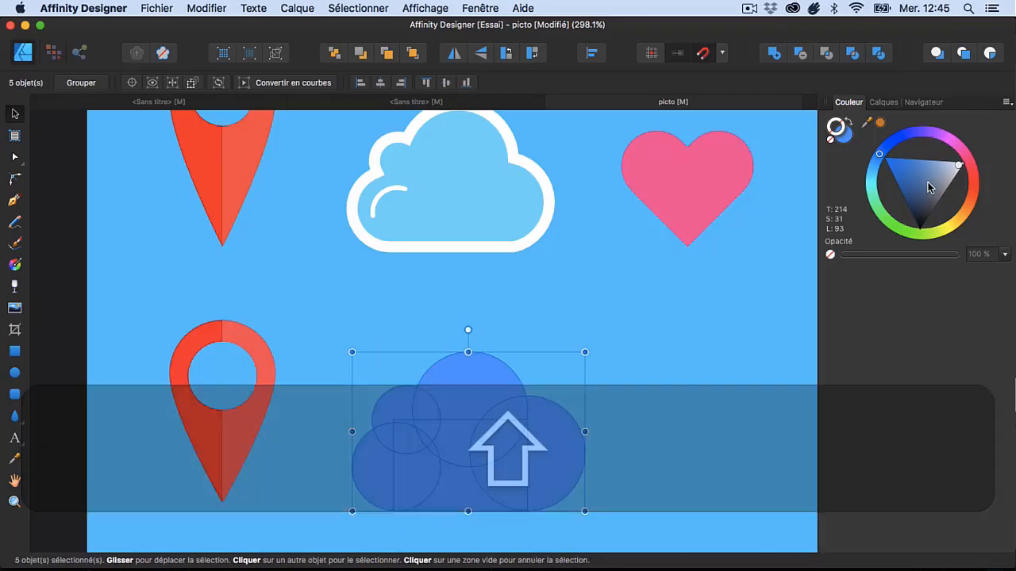
left_click(959, 172)
left_click_drag(961, 174, 962, 171)
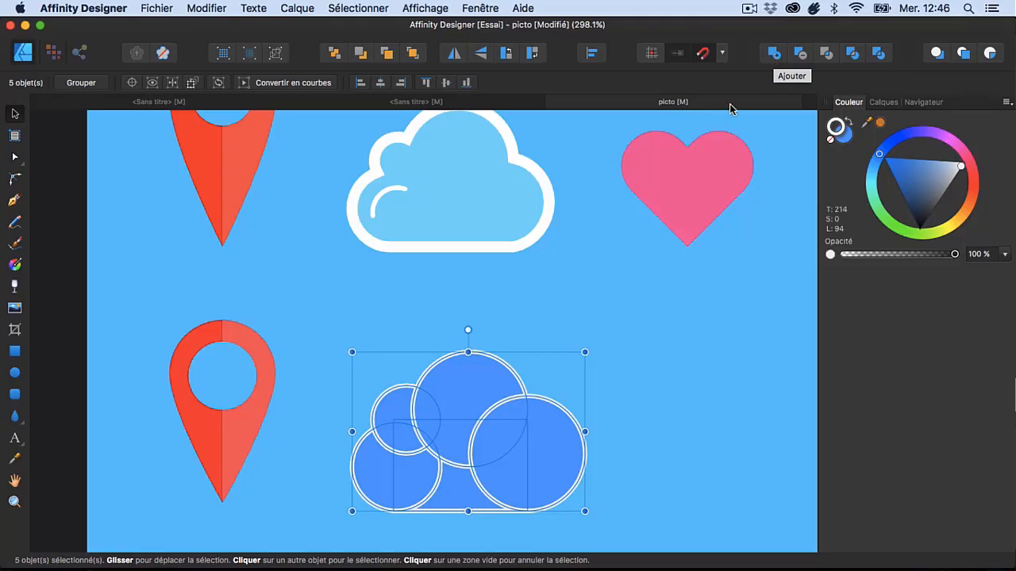
left_click(774, 56)
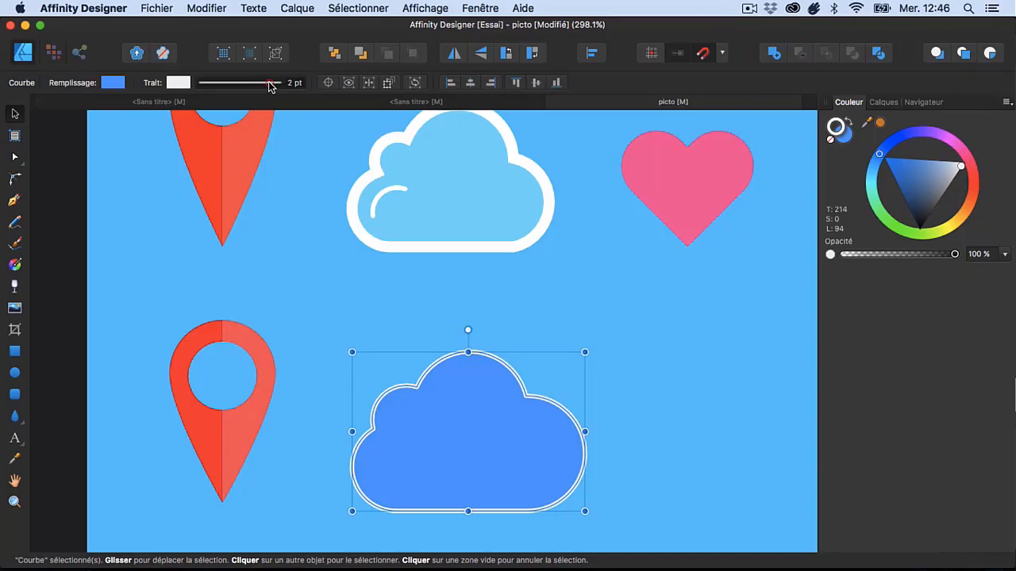
- Set the merged cloud's stroke width to 7.5 pt and give its corners a mitre join
left_click(238, 83)
left_click_drag(222, 130, 243, 130)
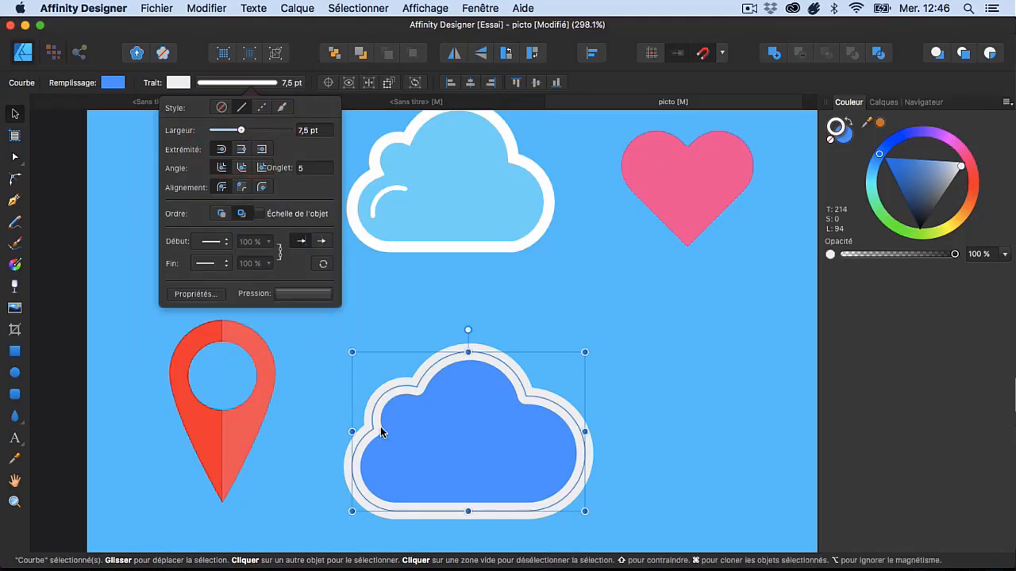
left_click(260, 169)
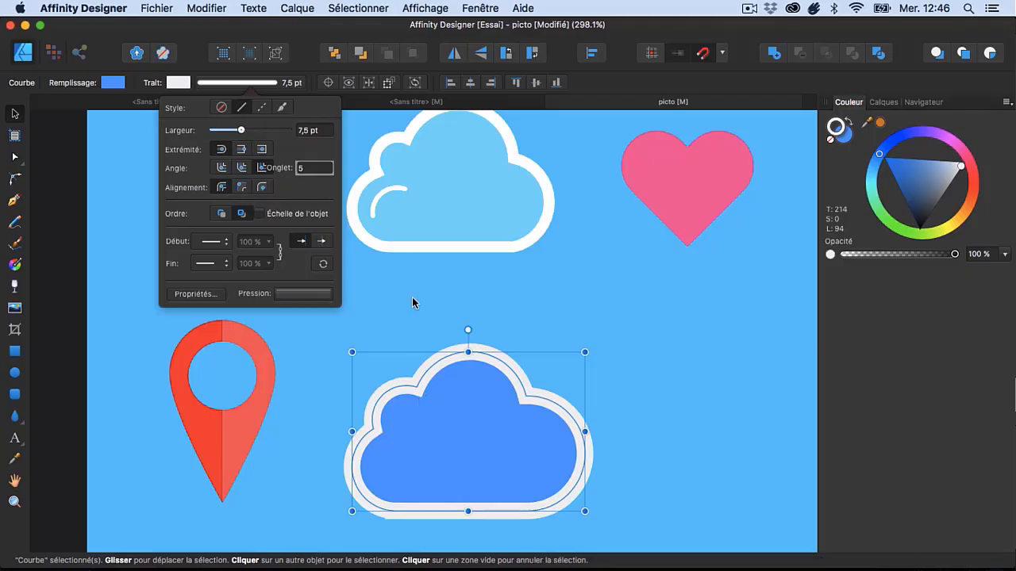
- Shift the cloud's blue fill to hue 206
left_click(112, 83)
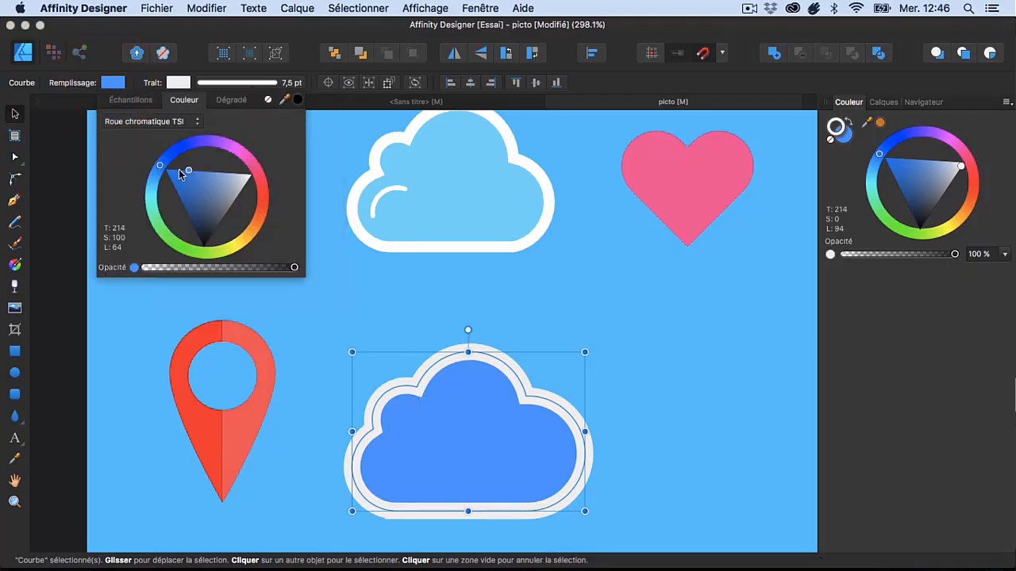
left_click_drag(159, 169, 154, 187)
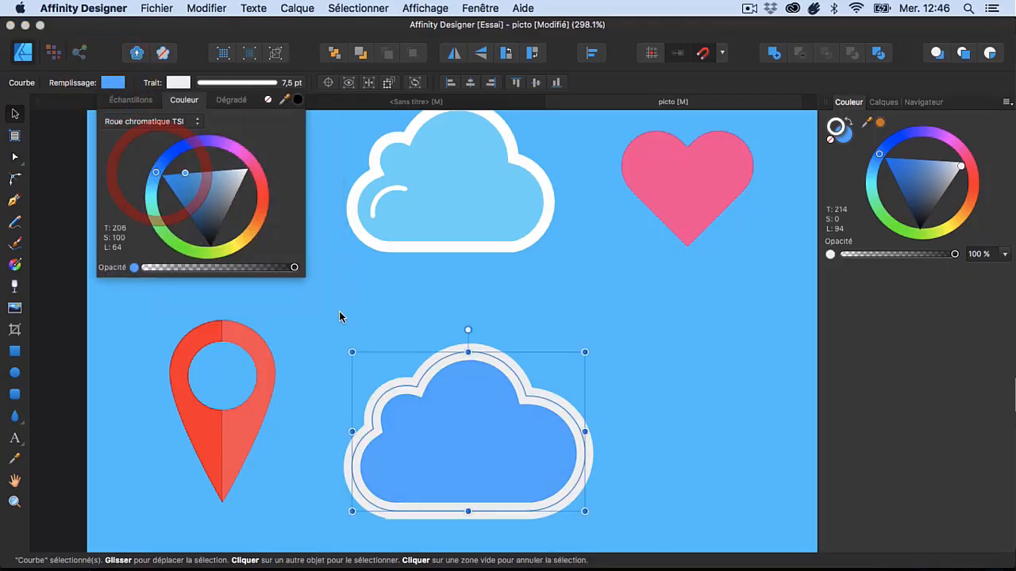
- Draw a small circle inside the new cloud's left lobe and set its stroke width to 1 pt
left_click(336, 301)
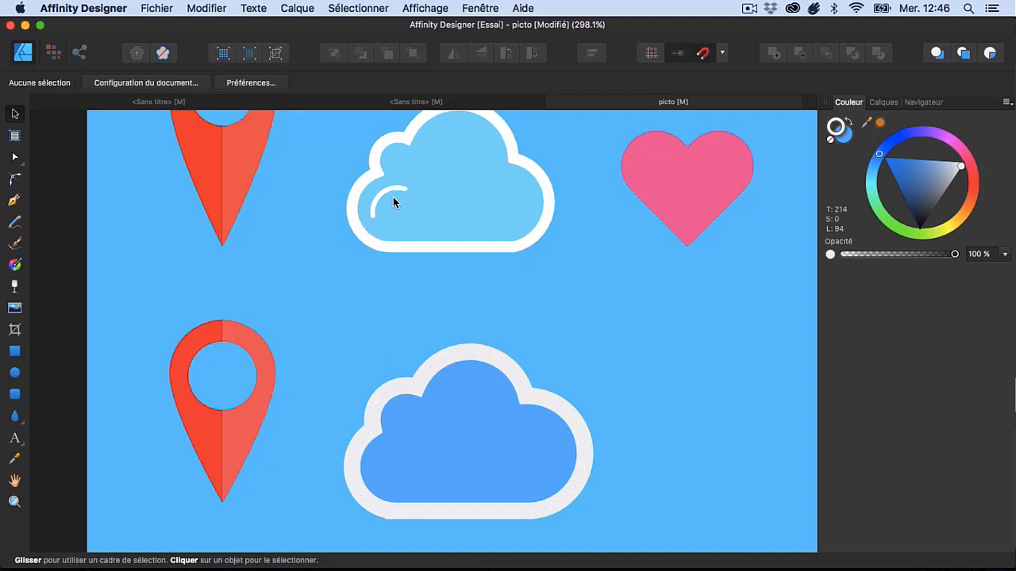
left_click(15, 373)
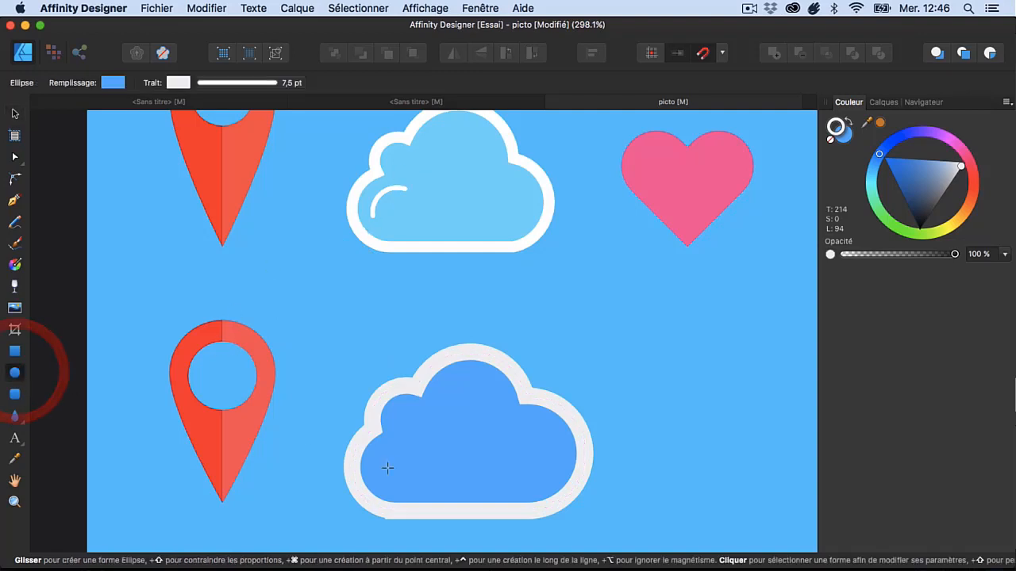
left_click_drag(397, 467, 373, 443)
left_click(263, 83)
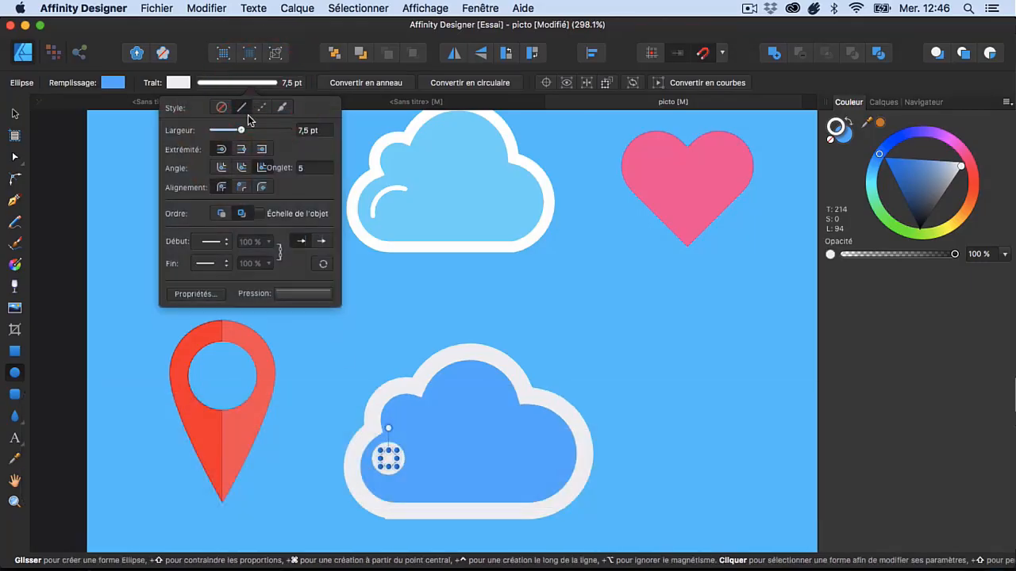
left_click_drag(249, 130, 229, 131)
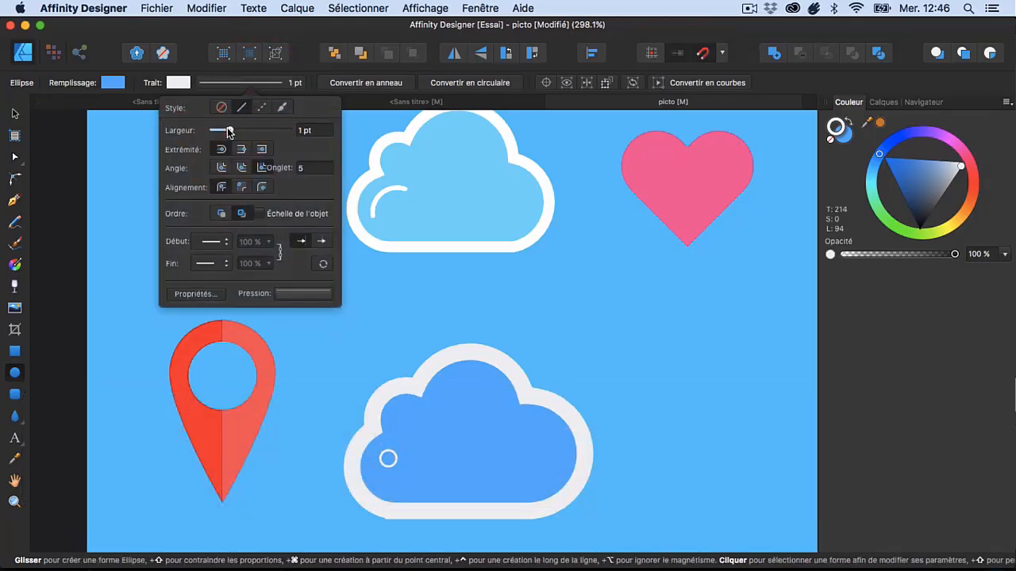
- Enlarge the small circle proportionally so it fills more of the cloud's left lobe
left_click(16, 116)
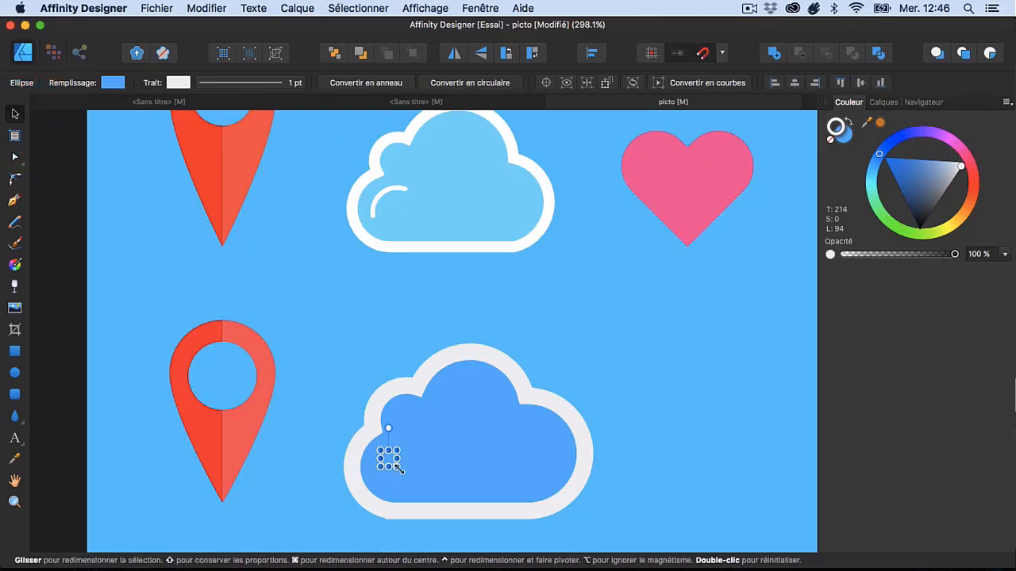
left_click_drag(397, 467, 417, 489)
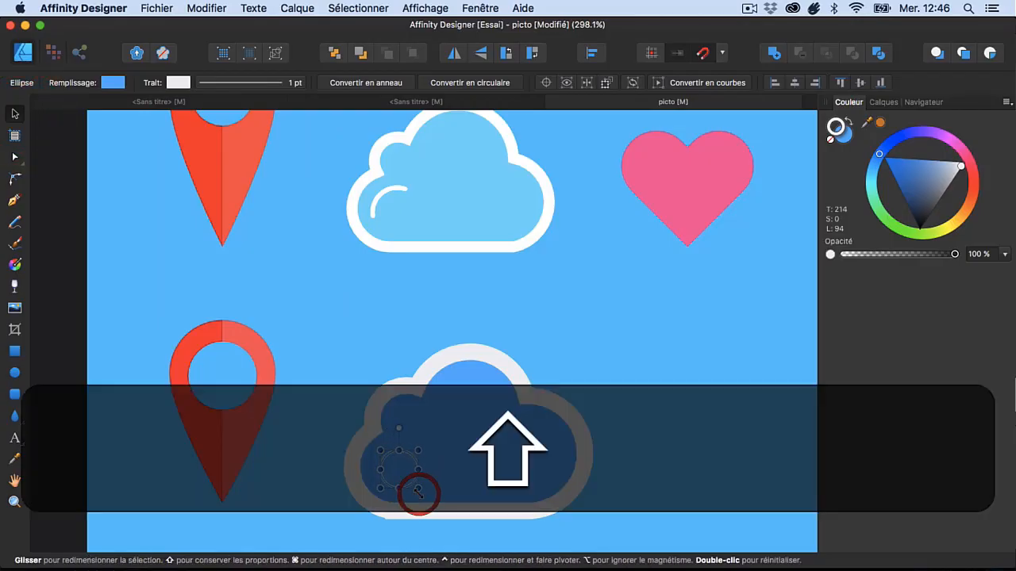
left_click_drag(419, 448, 427, 441)
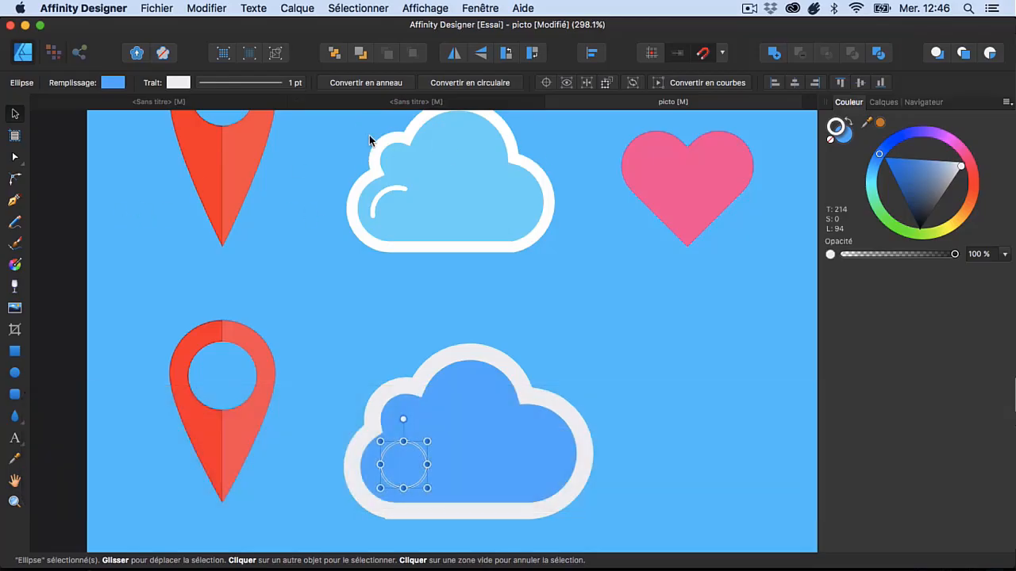
left_click(456, 84)
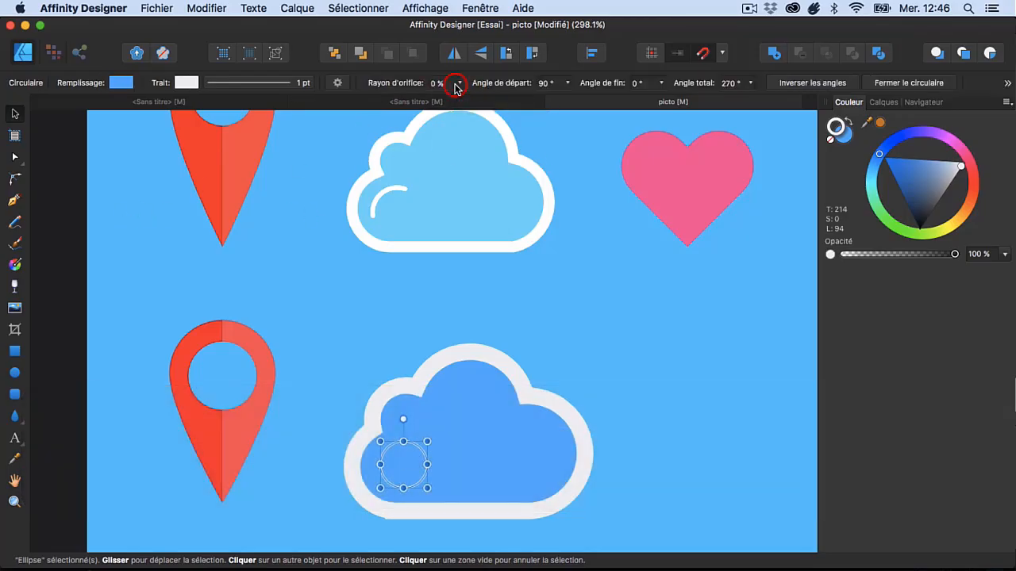
left_click(751, 83)
key("super+z")
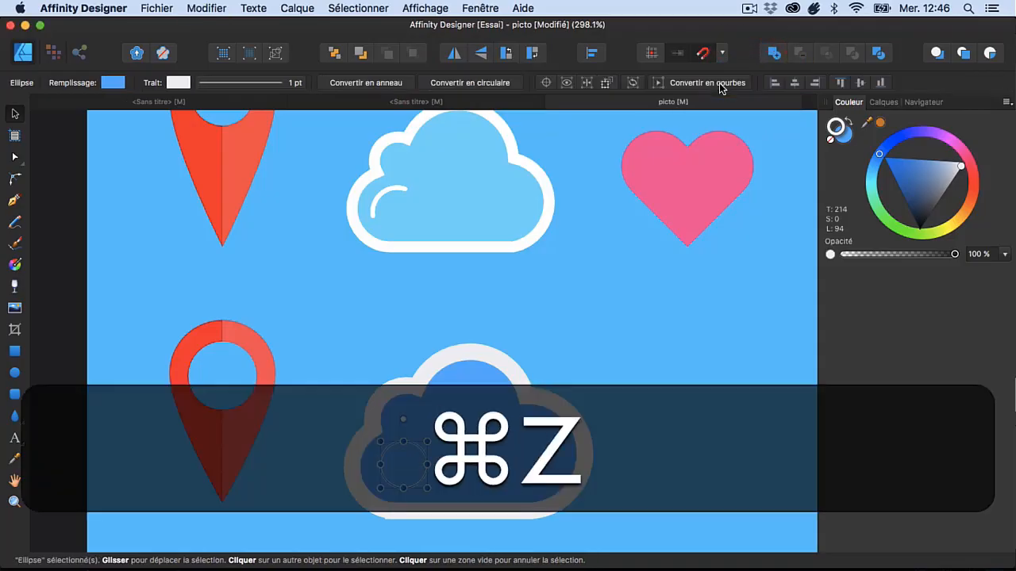
- Convert the small circle to a donut shape and set its hole radius to 100 %
left_click(363, 84)
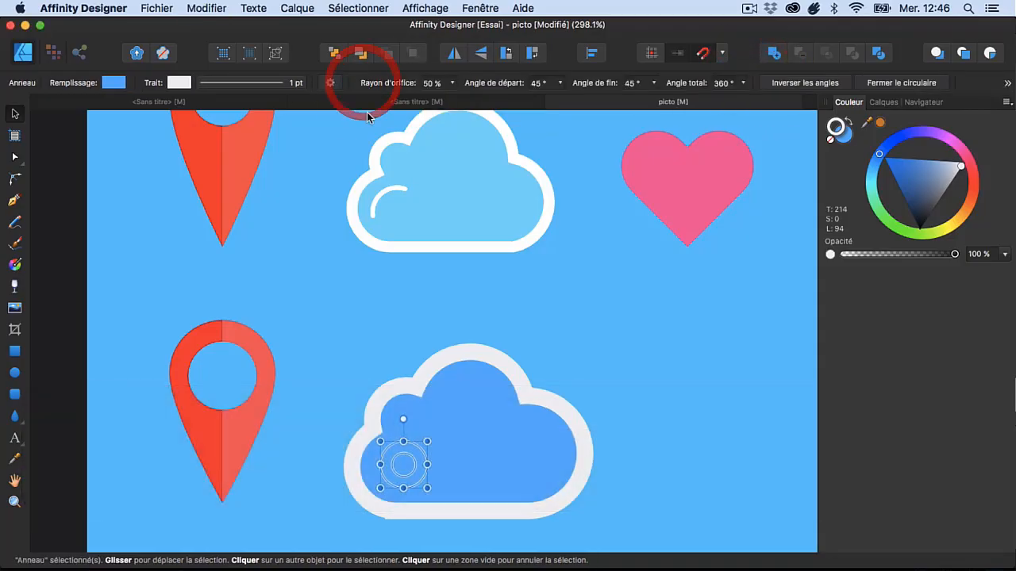
left_click(452, 83)
left_click_drag(450, 99, 513, 98)
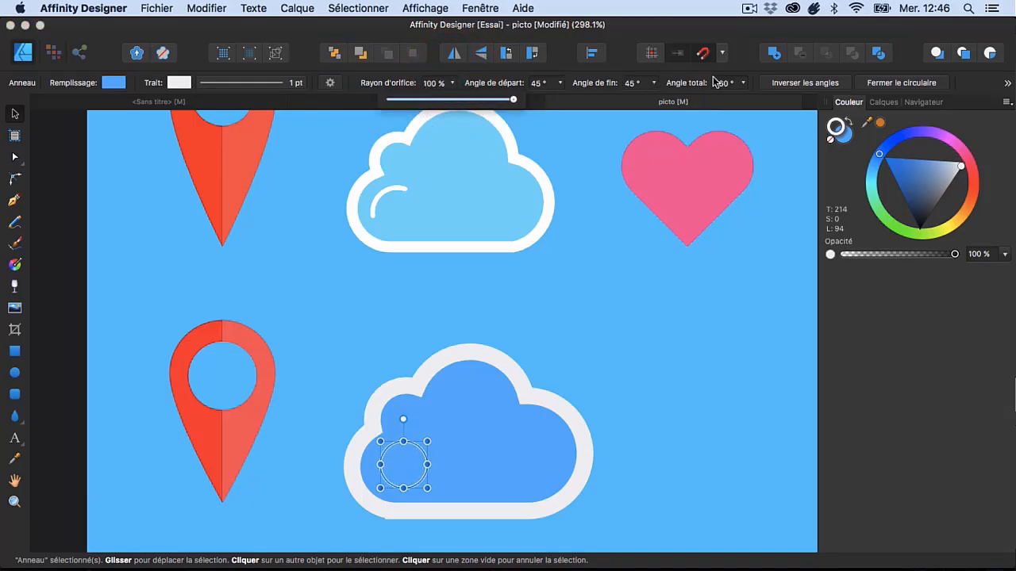
- Set the donut's end angle to 190° to leave an open arc and rotate the arc slightly counterclockwise
left_click(654, 83)
left_click_drag(652, 100, 710, 103)
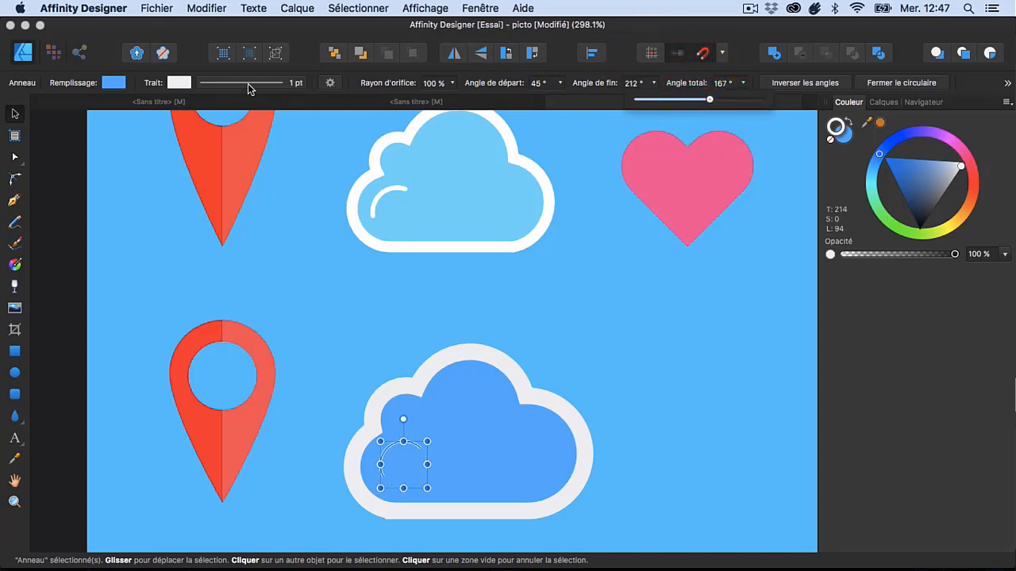
left_click(64, 221)
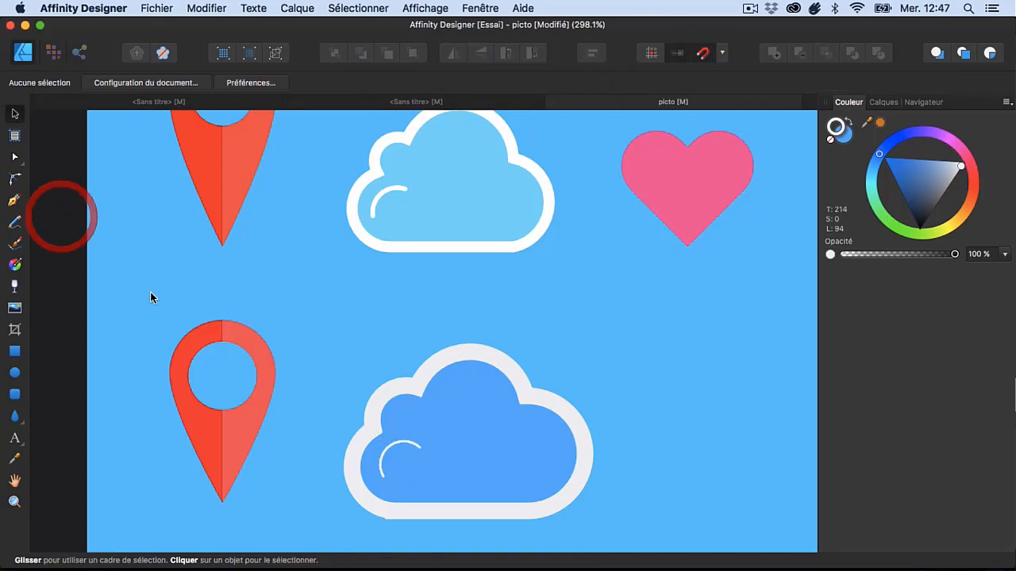
left_click(416, 452)
left_click(654, 83)
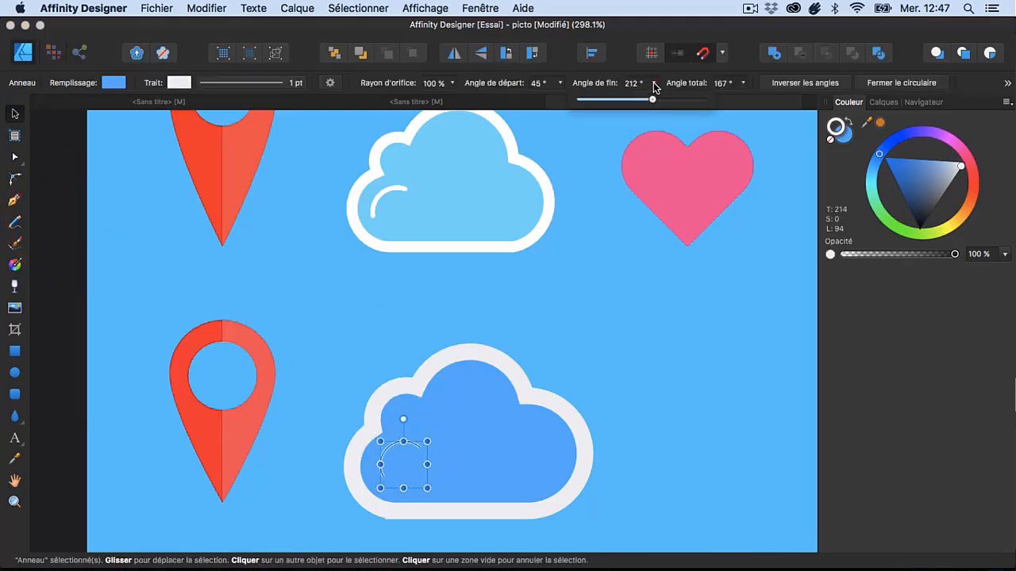
left_click_drag(653, 100, 641, 103)
left_click_drag(403, 419, 340, 419)
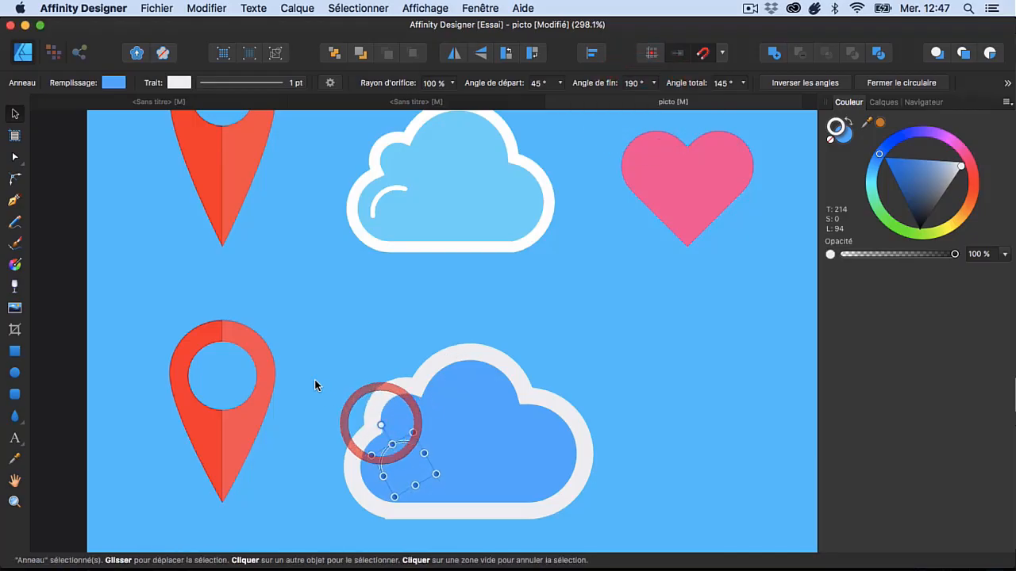
left_click(306, 376)
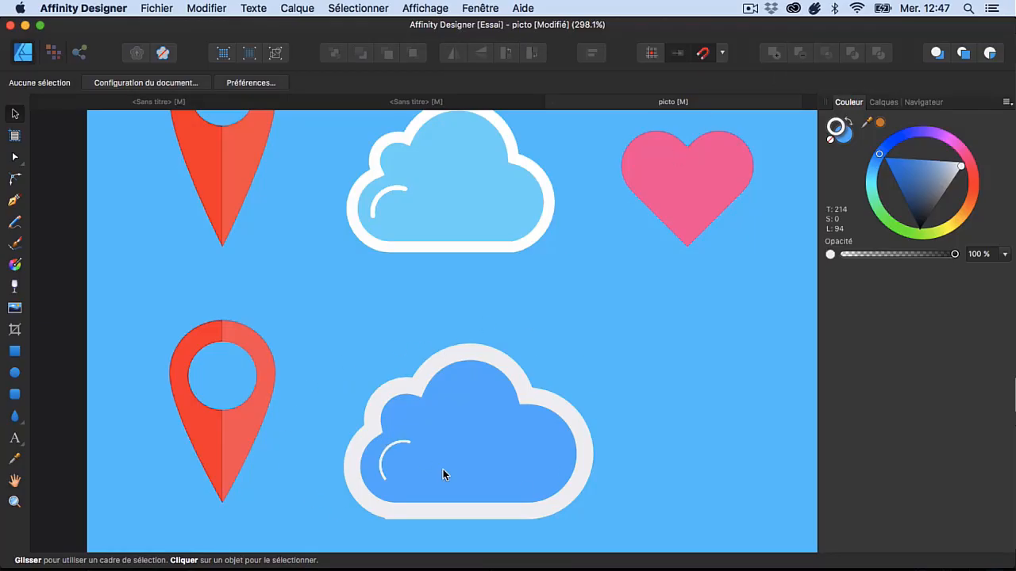
- Select the new cloud together with its highlight arc and move both slightly up and to the left
left_click(531, 403)
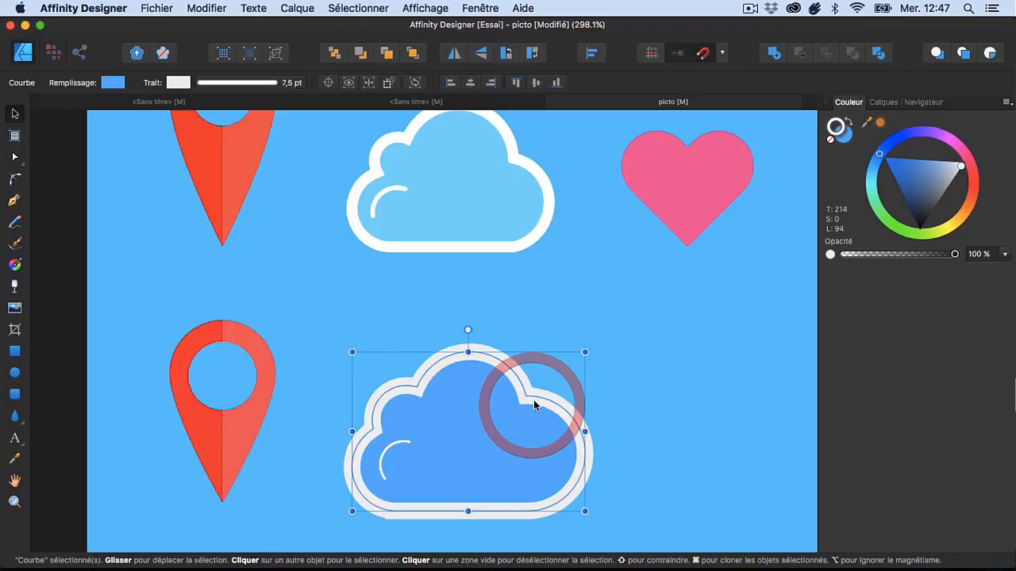
left_click(411, 453, "shift")
left_click_drag(439, 448, 426, 431)
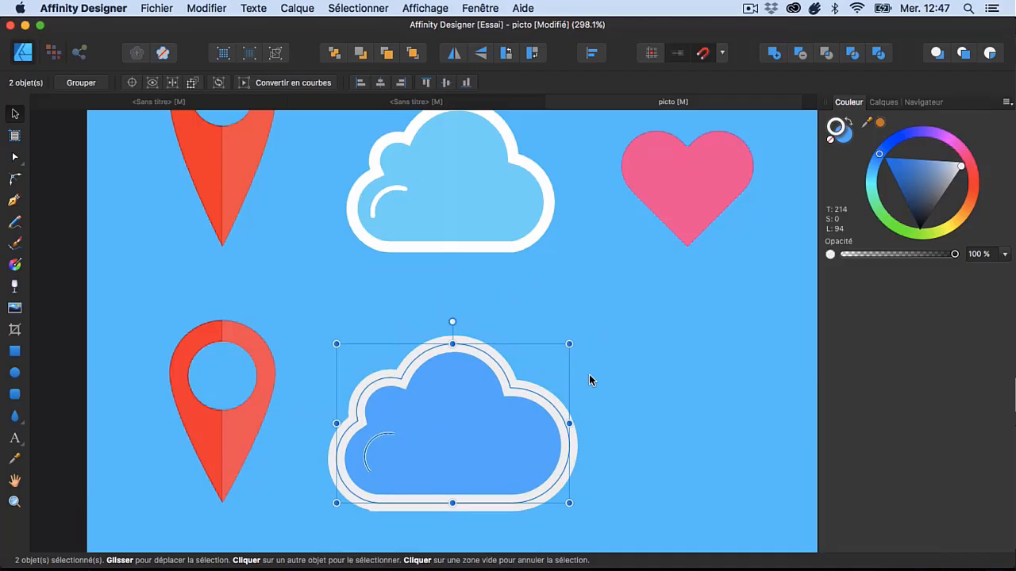